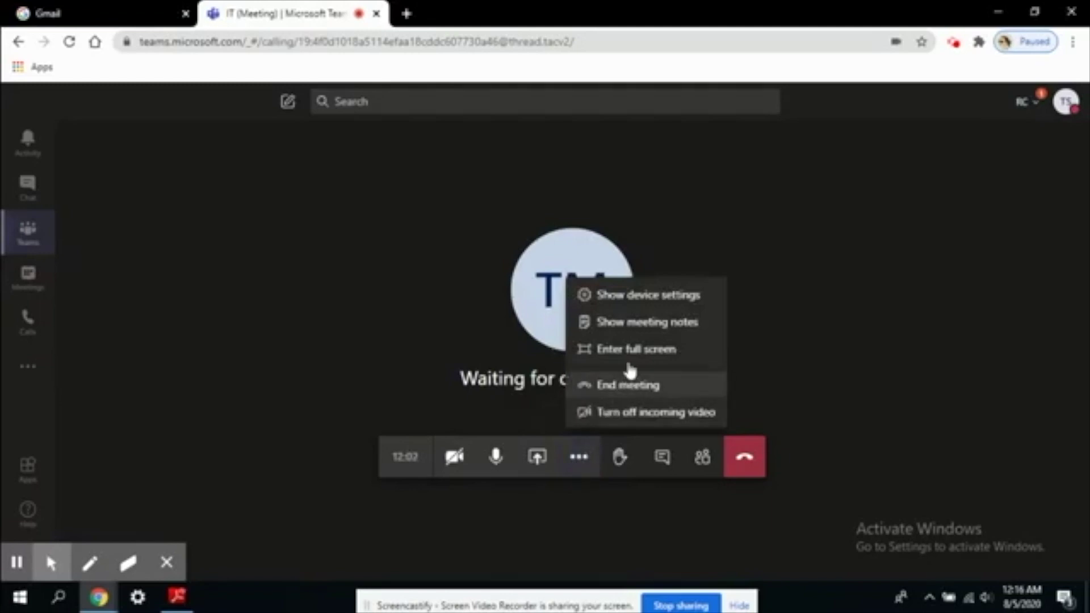
Show the meeting's device settings and look through the available speaker and microphone choices
{"action": "left_click", "coordinate": [643, 305]}
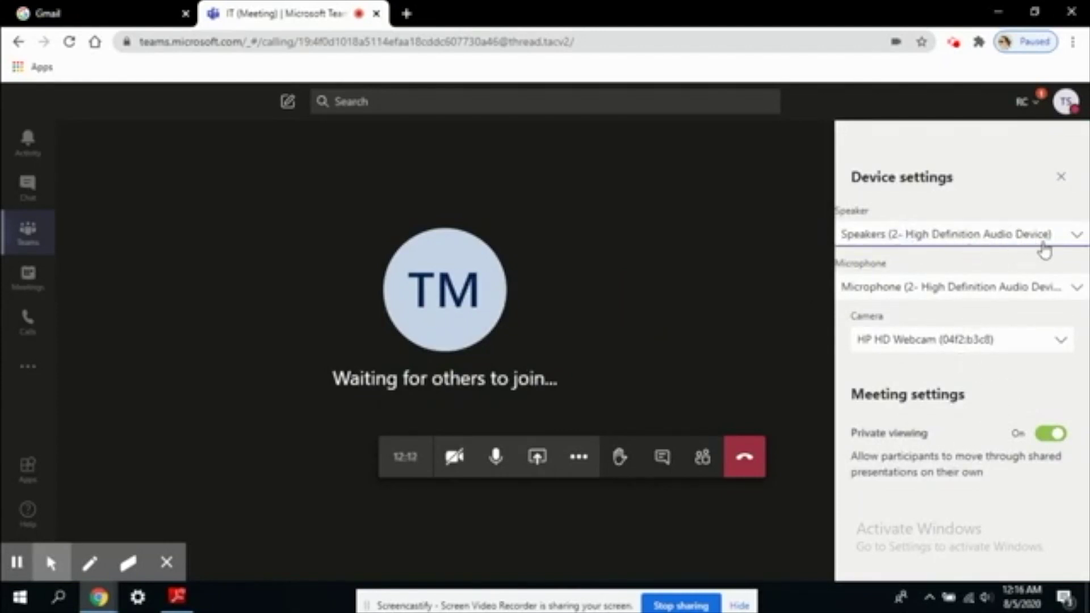
{"action": "left_click", "coordinate": [1078, 236]}
{"action": "left_click", "coordinate": [1068, 288]}
{"action": "left_click", "coordinate": [1072, 288]}
{"action": "left_click", "coordinate": [1072, 290]}
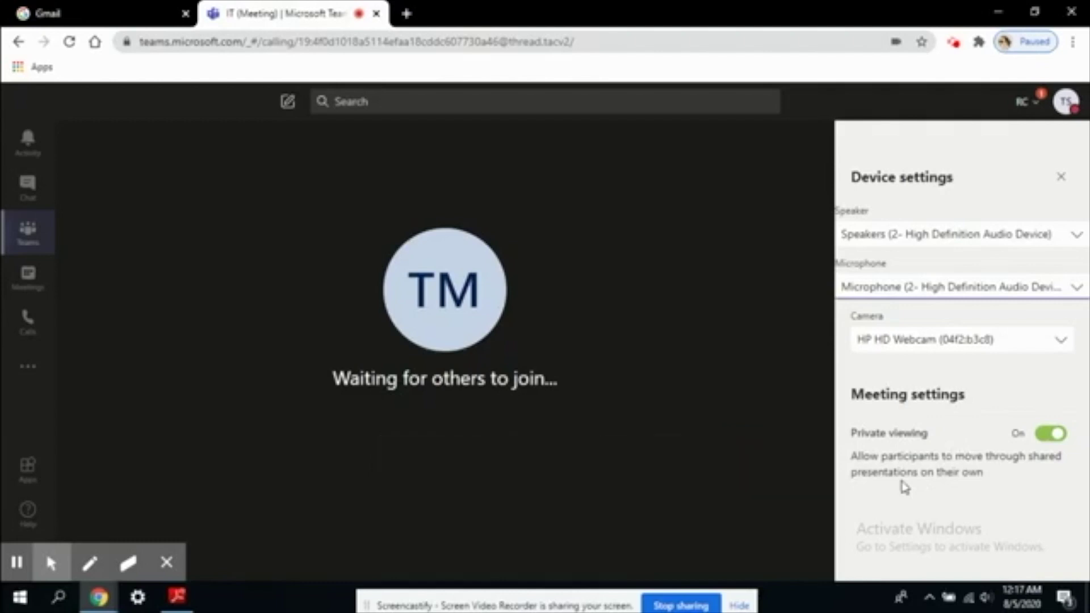
Switch private viewing off and back on in the meeting settings, and close the device settings
{"action": "left_click", "coordinate": [1057, 437]}
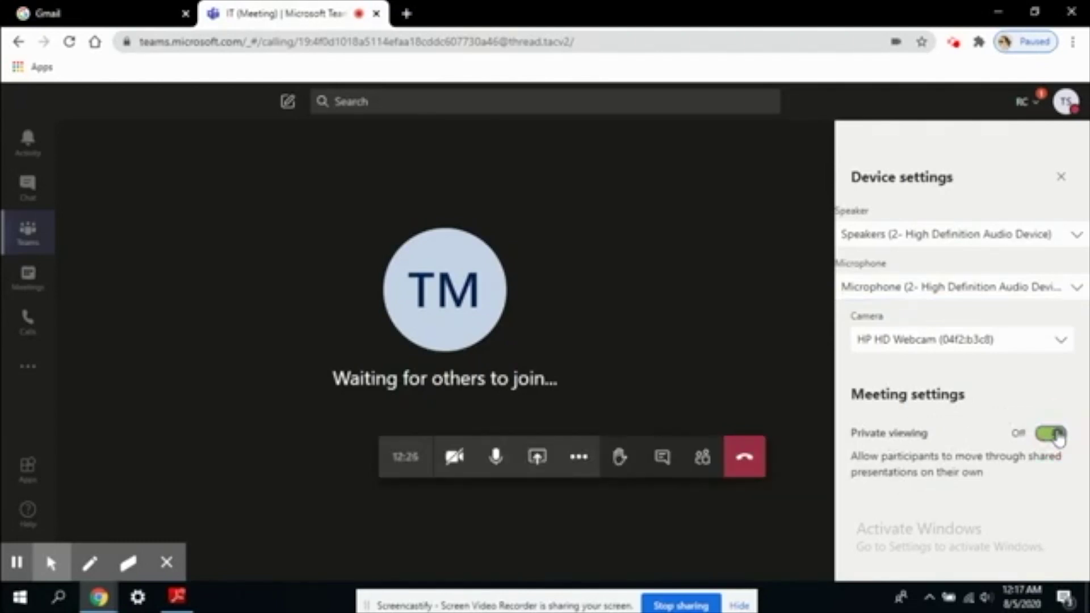
{"action": "left_click", "coordinate": [1048, 439]}
{"action": "left_click", "coordinate": [1063, 177]}
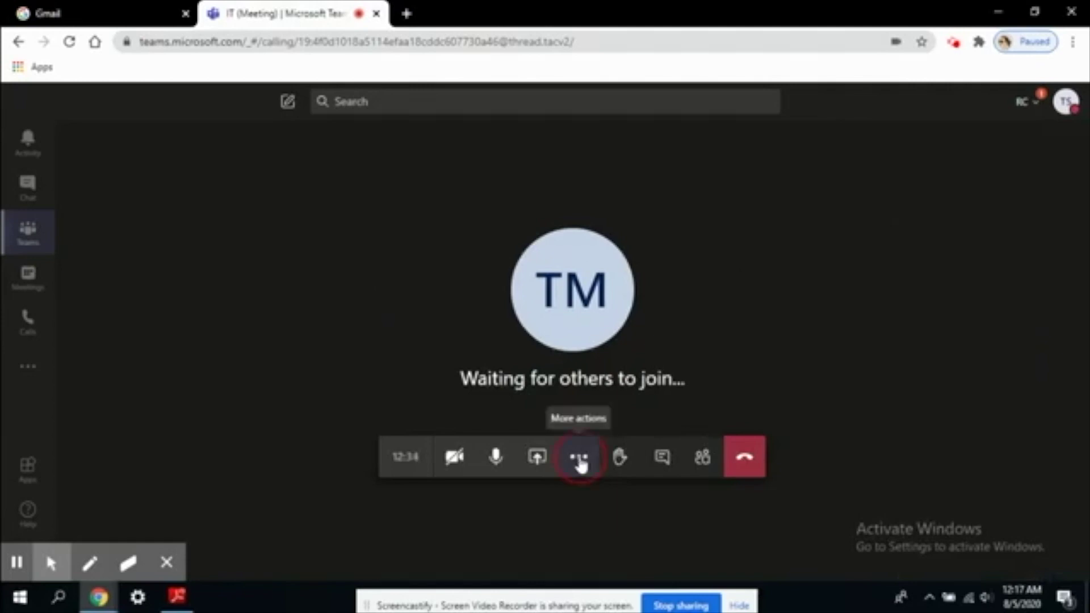
Show the meeting notes and start taking notes for this meeting
{"action": "left_click", "coordinate": [580, 459]}
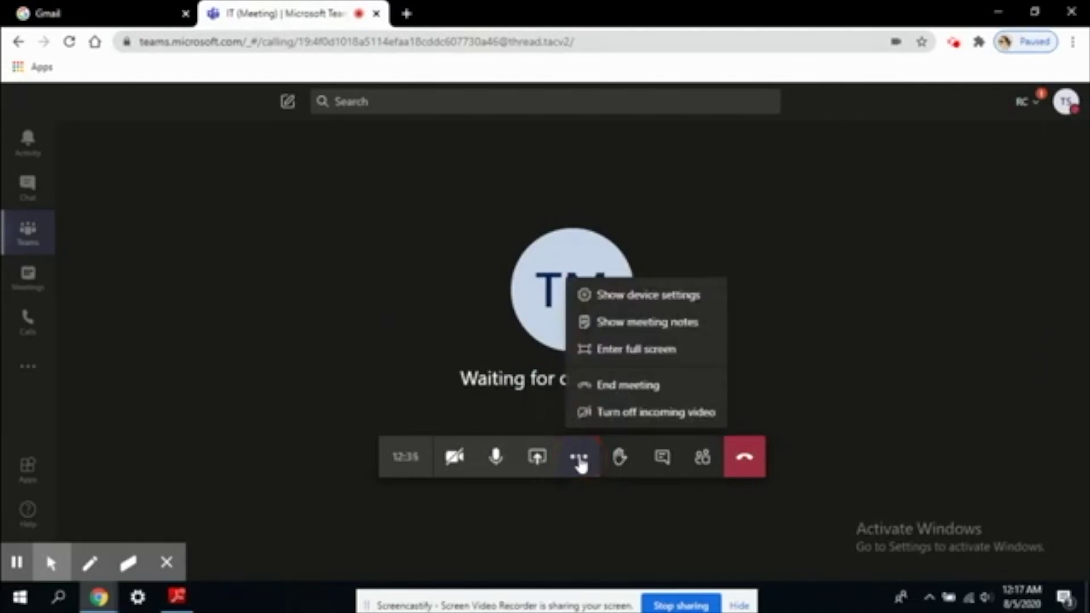
{"action": "left_click", "coordinate": [624, 329]}
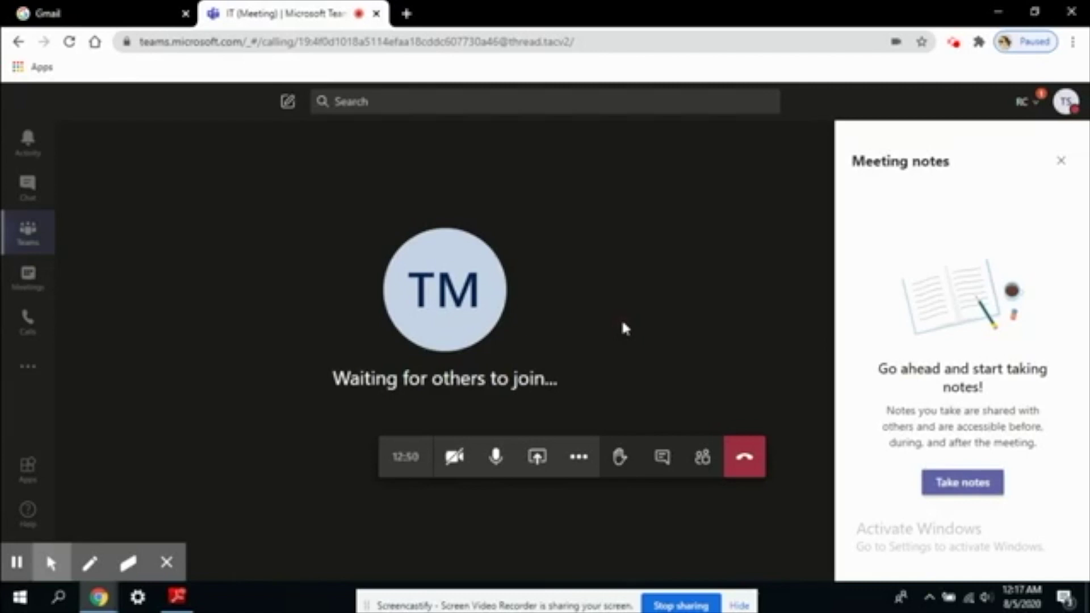
{"action": "left_click", "coordinate": [963, 484]}
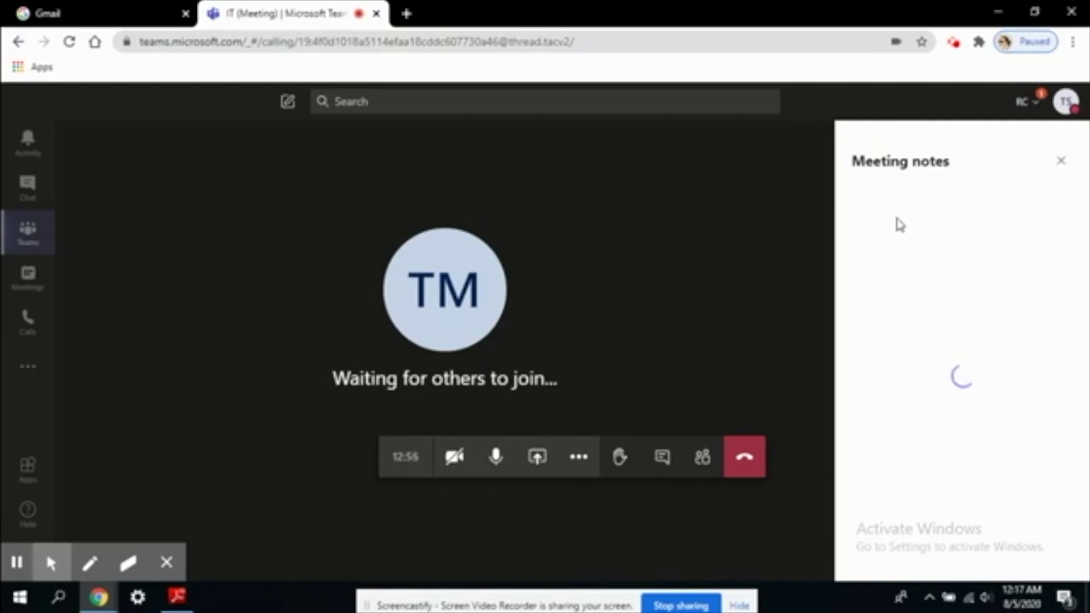
{"action": "left_click", "coordinate": [579, 460]}
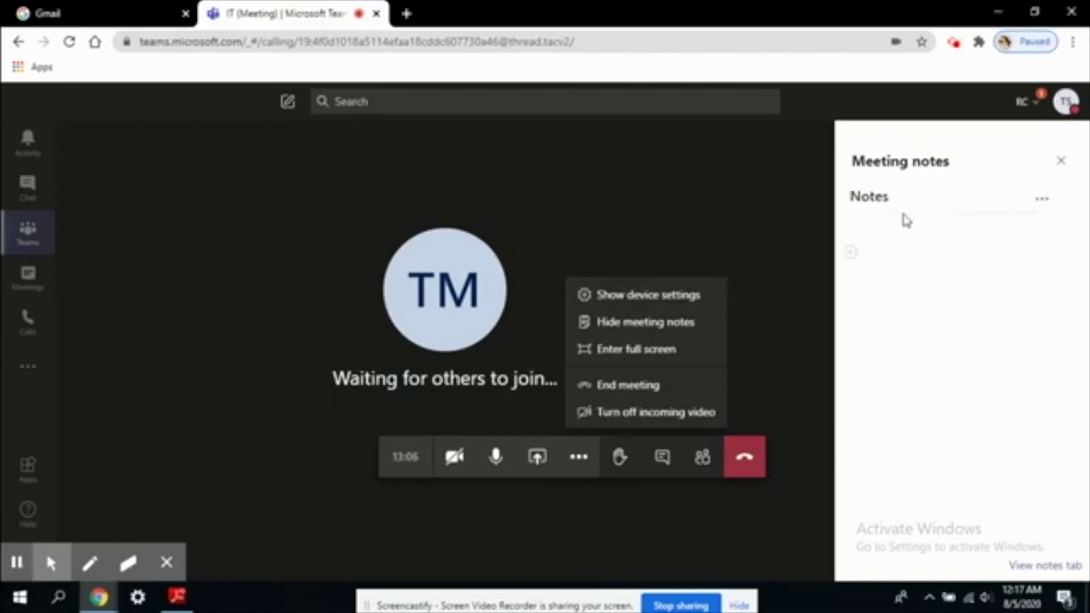
Title the first section of the meeting notes "Todays meeting minutes"
{"action": "left_click", "coordinate": [880, 199]}
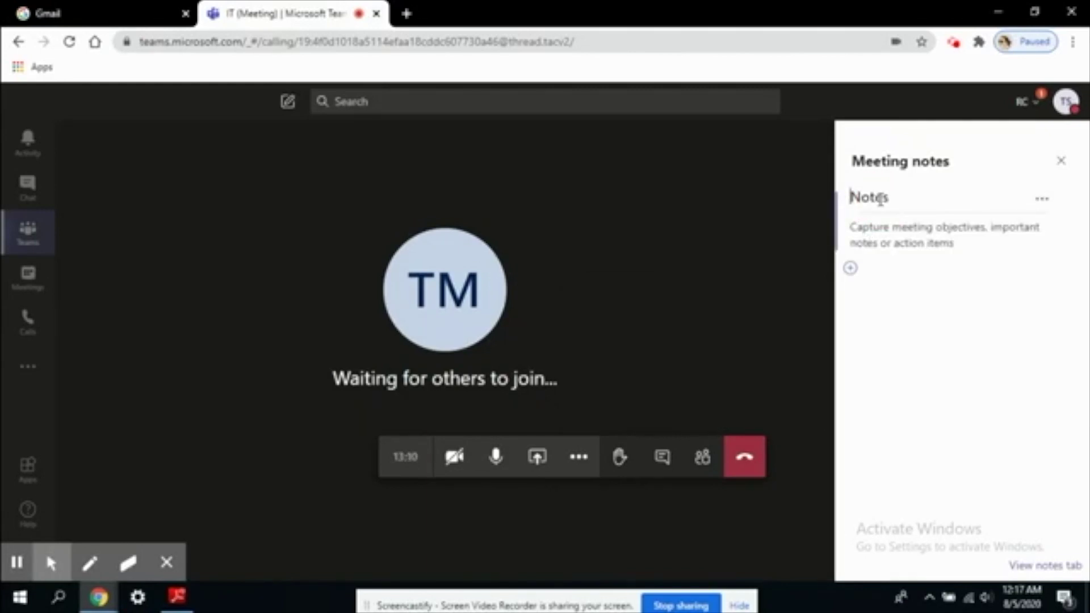
{"action": "type", "text": "Today"}
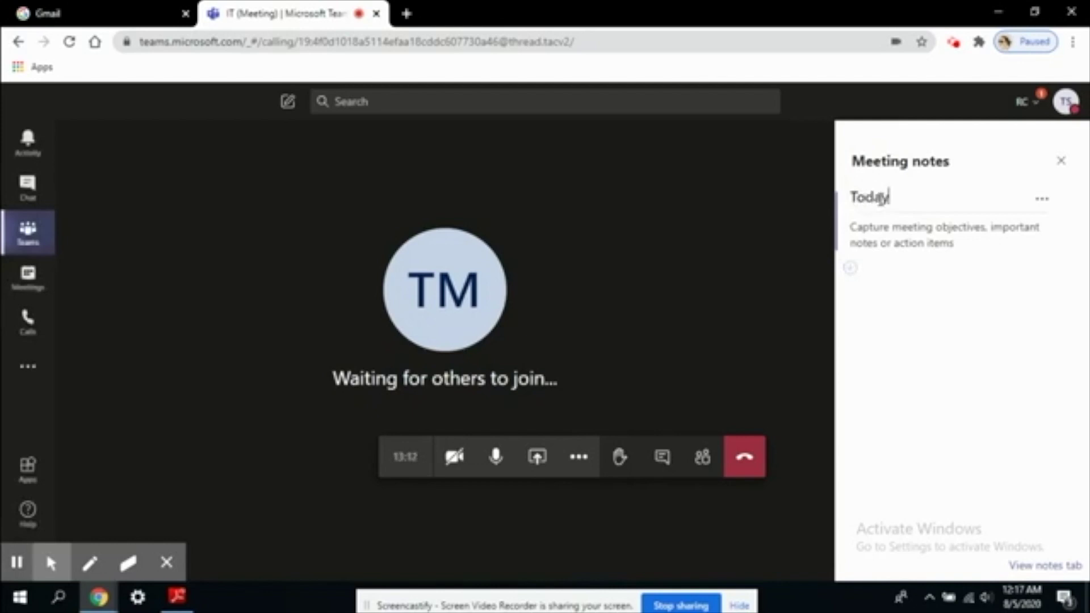
{"action": "type", "text": "s meeting minutes"}
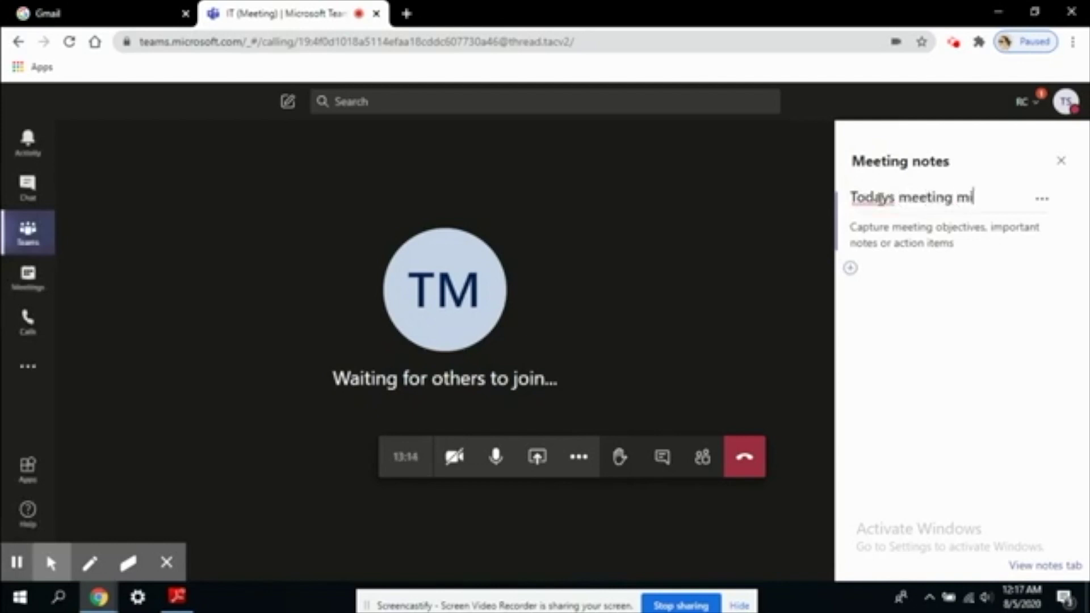
Write a numbered list under the notes title with the items "we discuused meet in teams" and "it has whiteboard"
{"action": "left_click", "coordinate": [923, 233]}
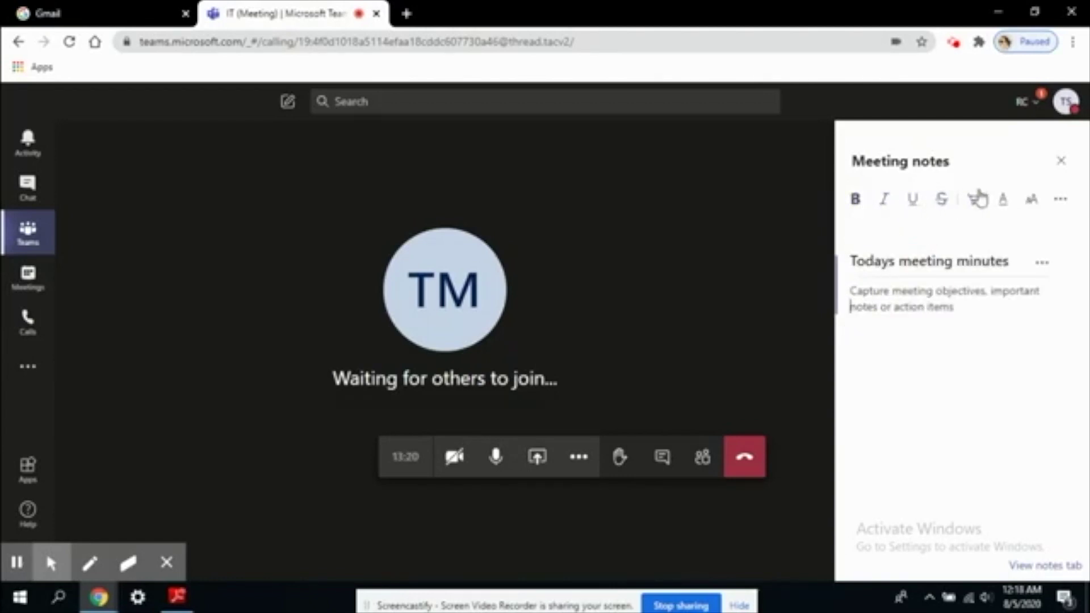
{"action": "left_click", "coordinate": [855, 300]}
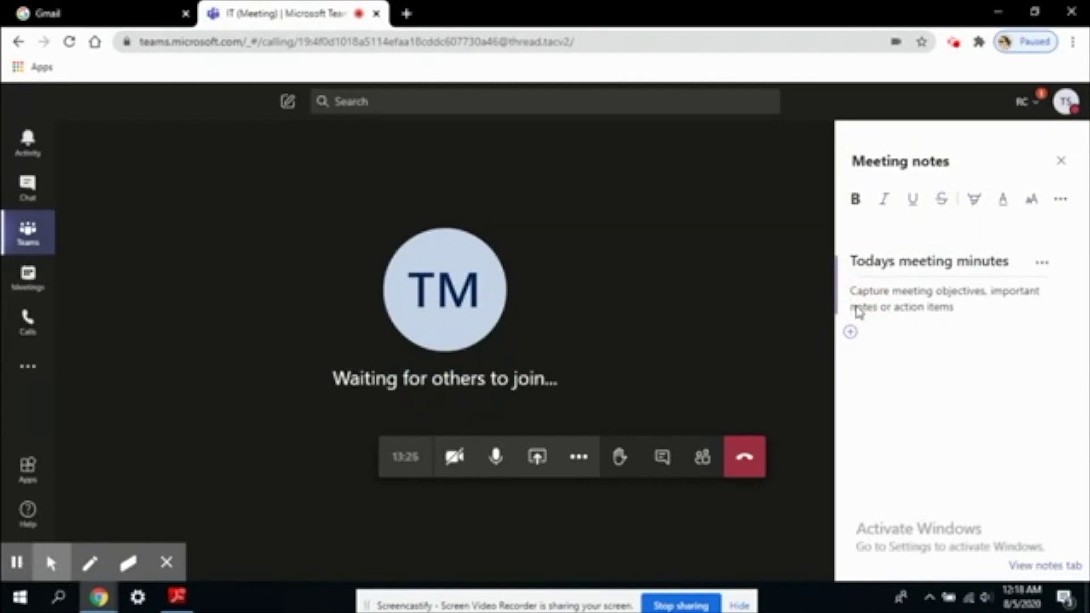
{"action": "type", "text": "1."}
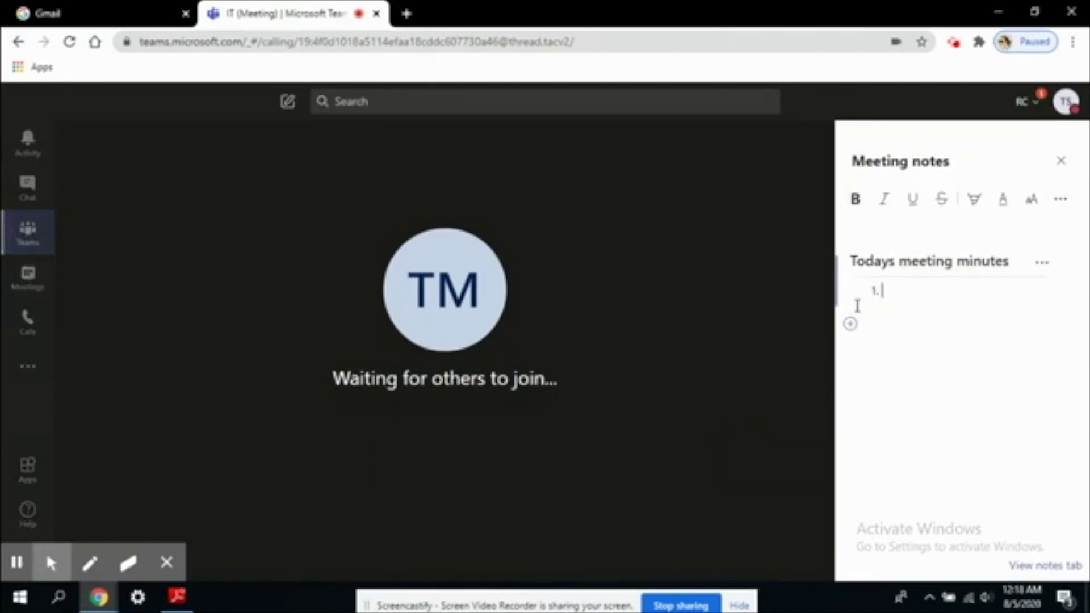
{"action": "type", "text": "we discuused "}
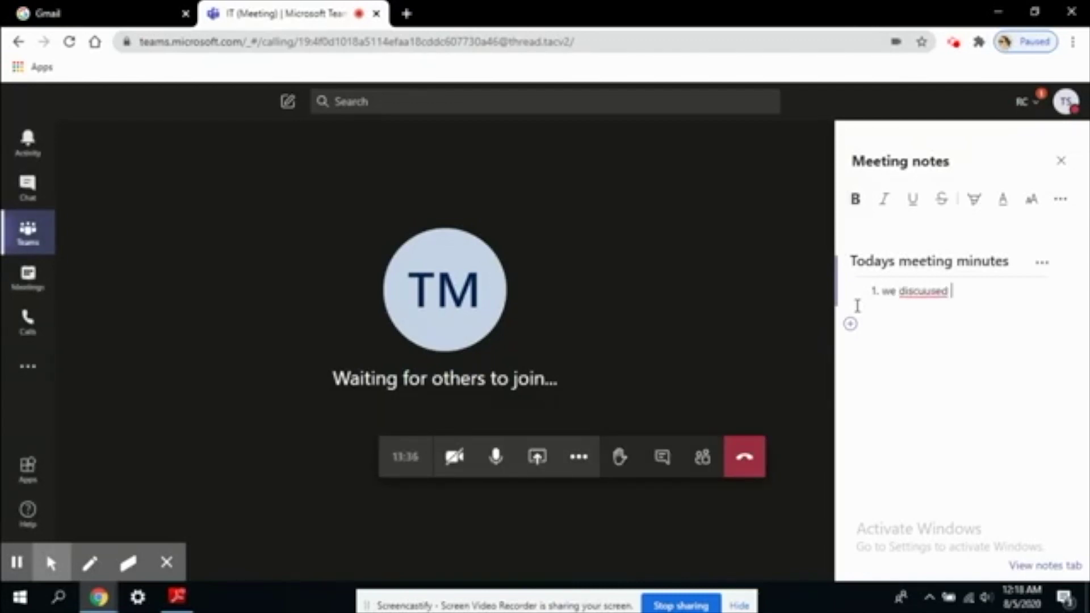
{"action": "type", "text": "meet in teams"}
{"action": "key", "text": "Return"}
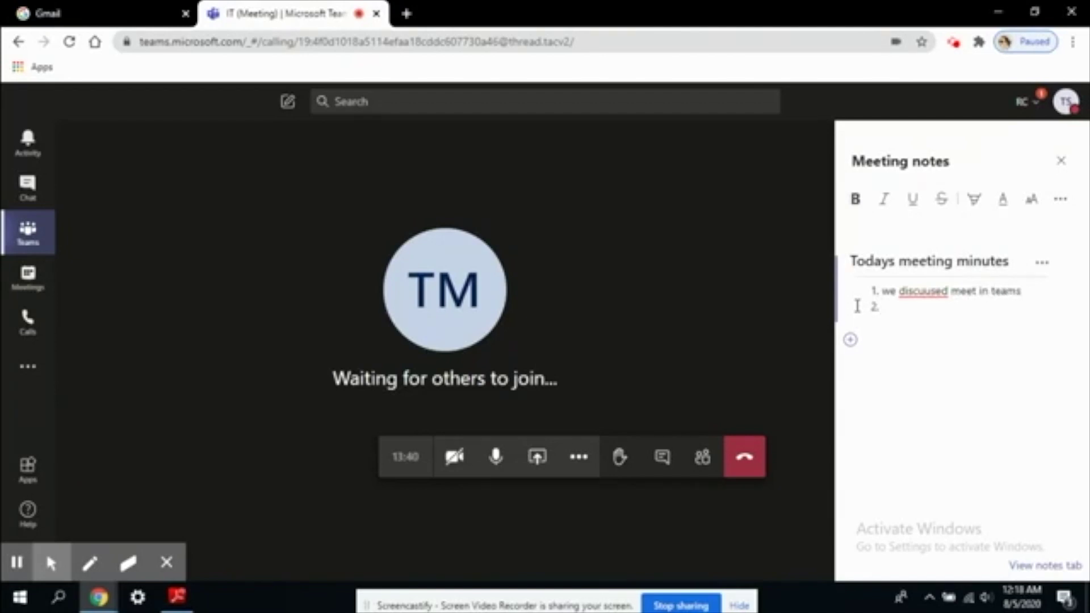
{"action": "type", "text": "it has w whiteboard"}
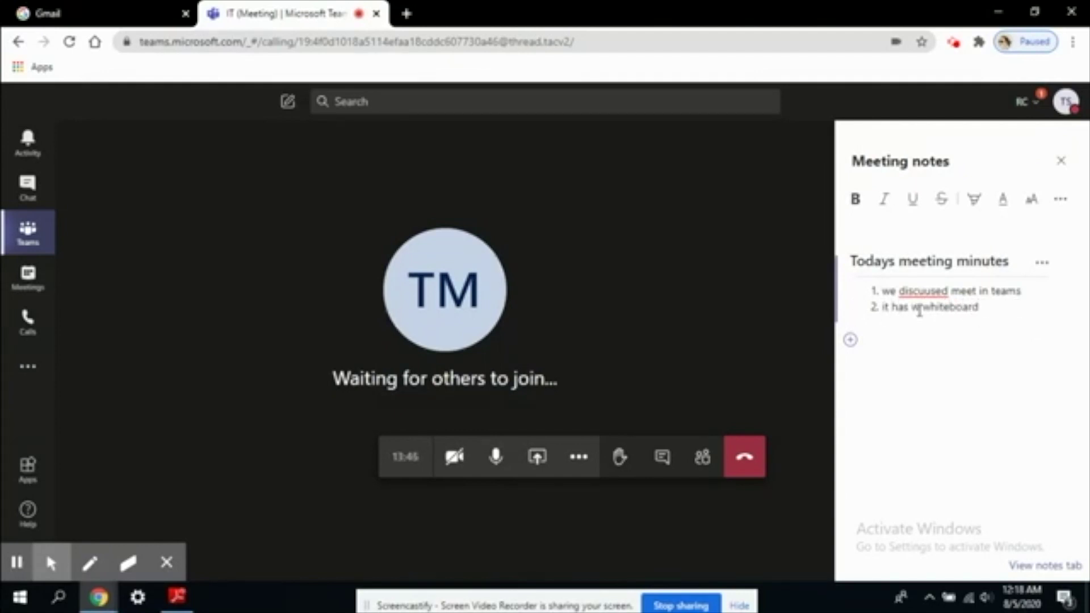
{"action": "key", "text": "BackSpace"}
Make the second list item, "it has whiteboard", bold
{"action": "left_click", "coordinate": [978, 307]}
{"action": "left_click_drag", "start_coordinate": [875, 307], "coordinate": [974, 307]}
{"action": "left_click", "coordinate": [859, 199]}
{"action": "left_click", "coordinate": [966, 307]}
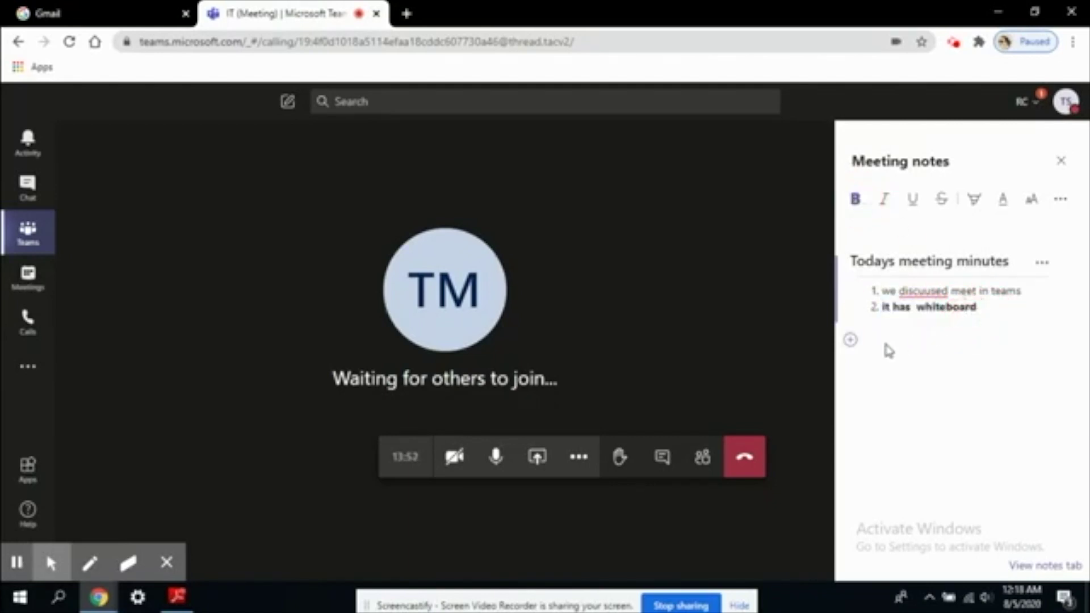
Add a second notes section titled "teams" with its body left empty, and close the meeting notes
{"action": "left_click", "coordinate": [851, 339]}
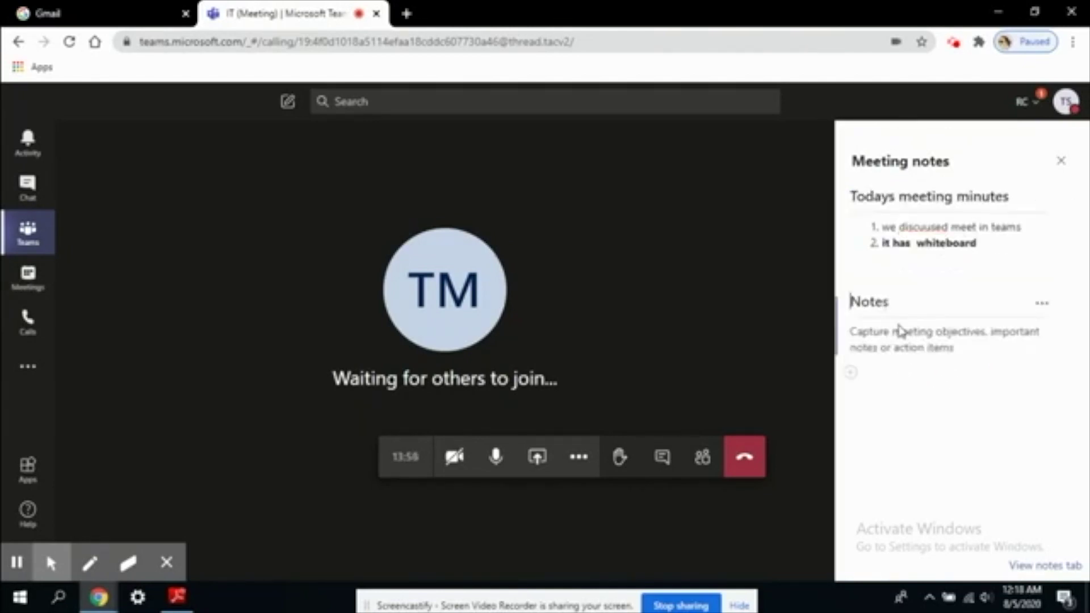
{"action": "type", "text": "teams"}
{"action": "left_click", "coordinate": [889, 346]}
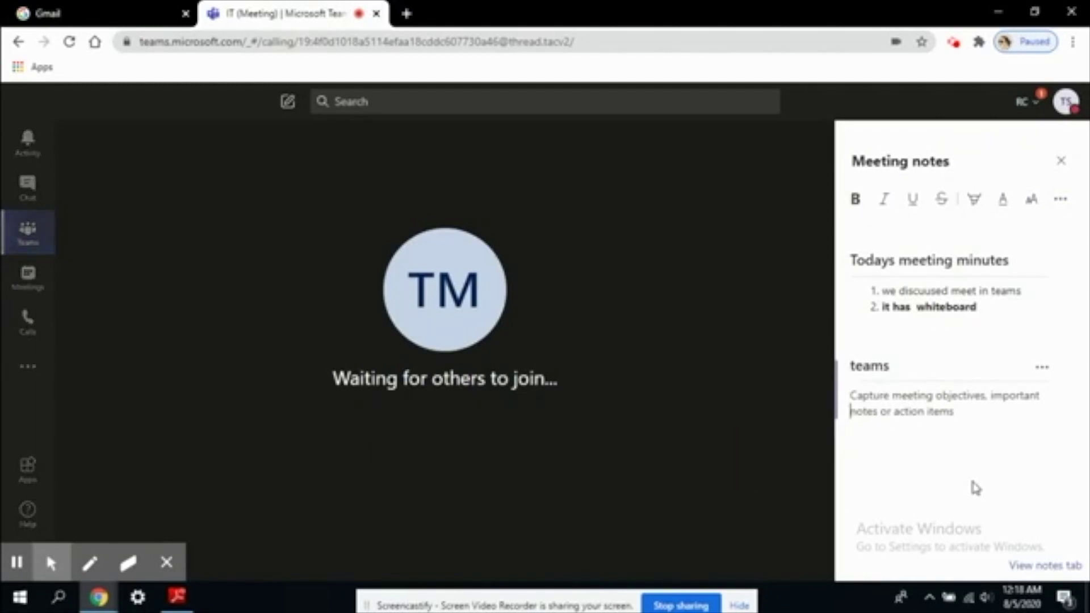
{"action": "left_click", "coordinate": [1060, 162]}
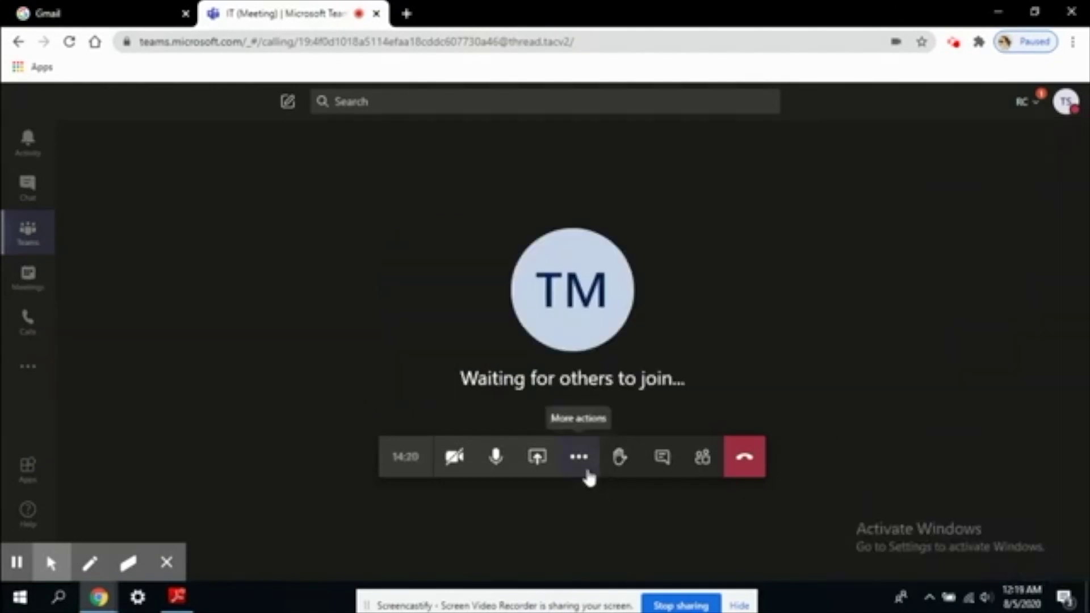
Reopen the meeting notes to check the saved sections, and close them again
{"action": "left_click", "coordinate": [588, 473]}
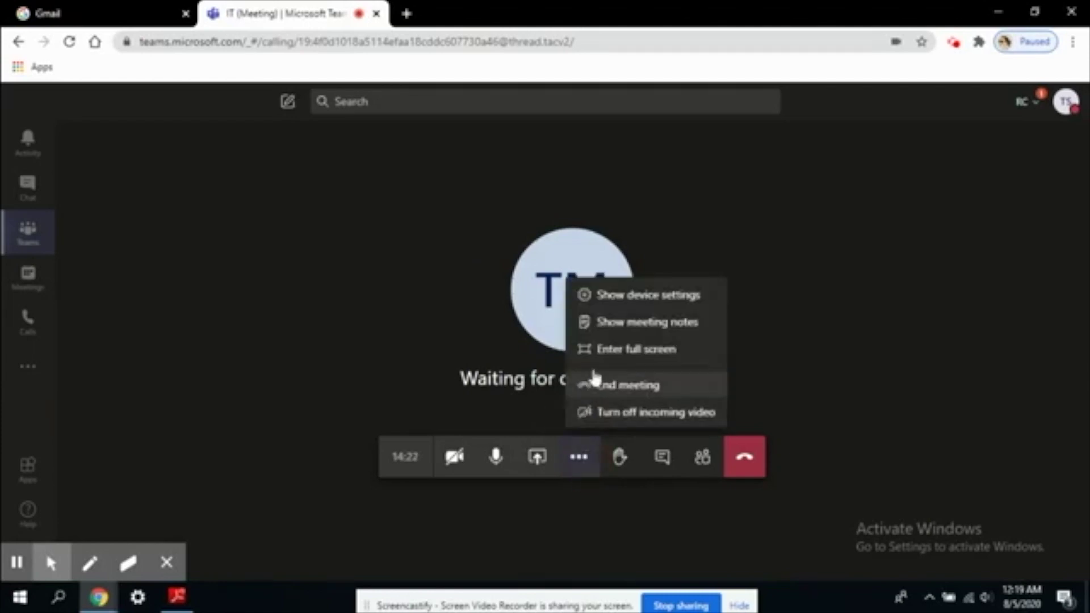
{"action": "left_click", "coordinate": [612, 329]}
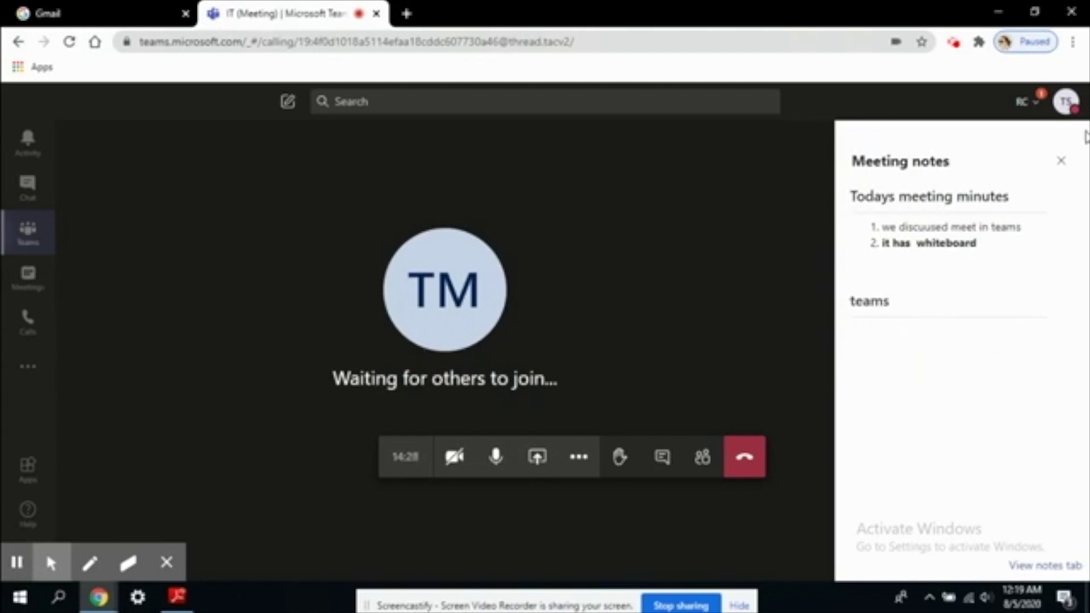
{"action": "left_click", "coordinate": [1063, 162]}
{"action": "left_click", "coordinate": [578, 459]}
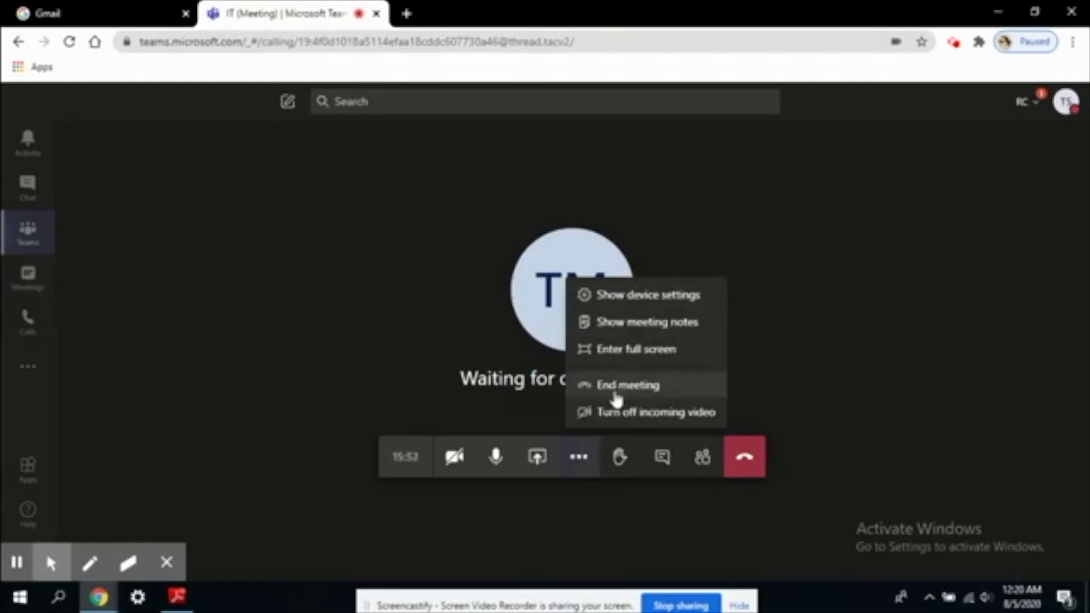
{"action": "left_click", "coordinate": [585, 464]}
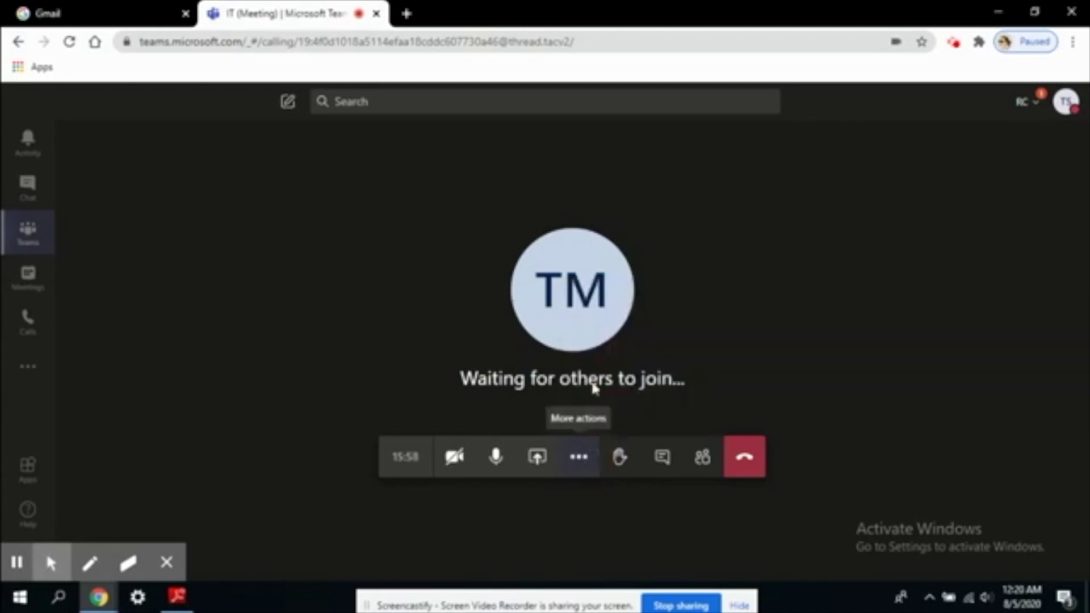
Raise your hand in the meeting and lower it again
{"action": "left_click", "coordinate": [621, 459]}
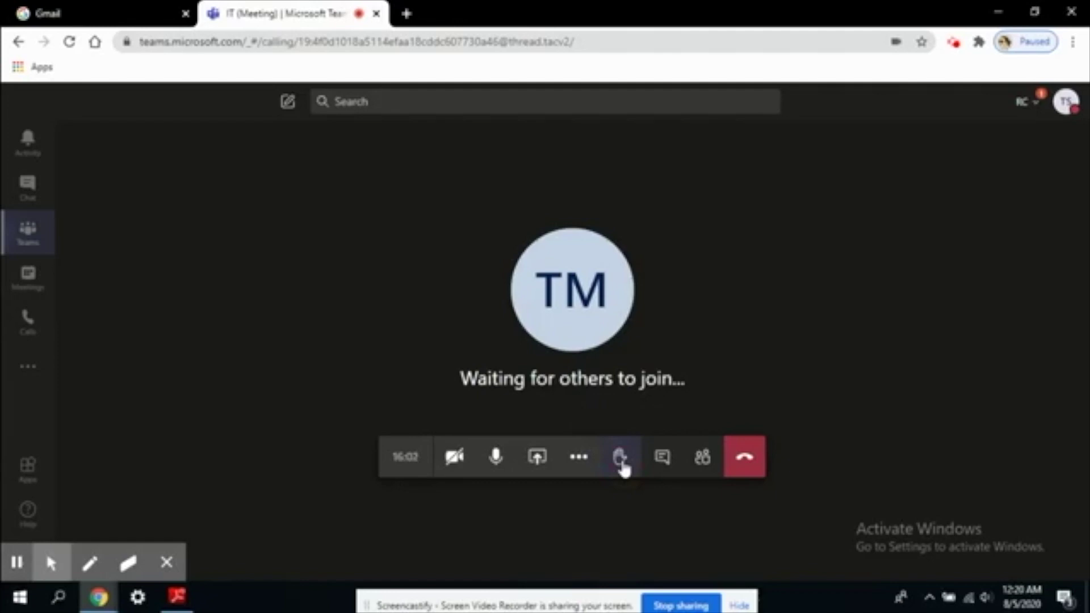
{"action": "left_click", "coordinate": [622, 465]}
{"action": "left_click", "coordinate": [625, 464]}
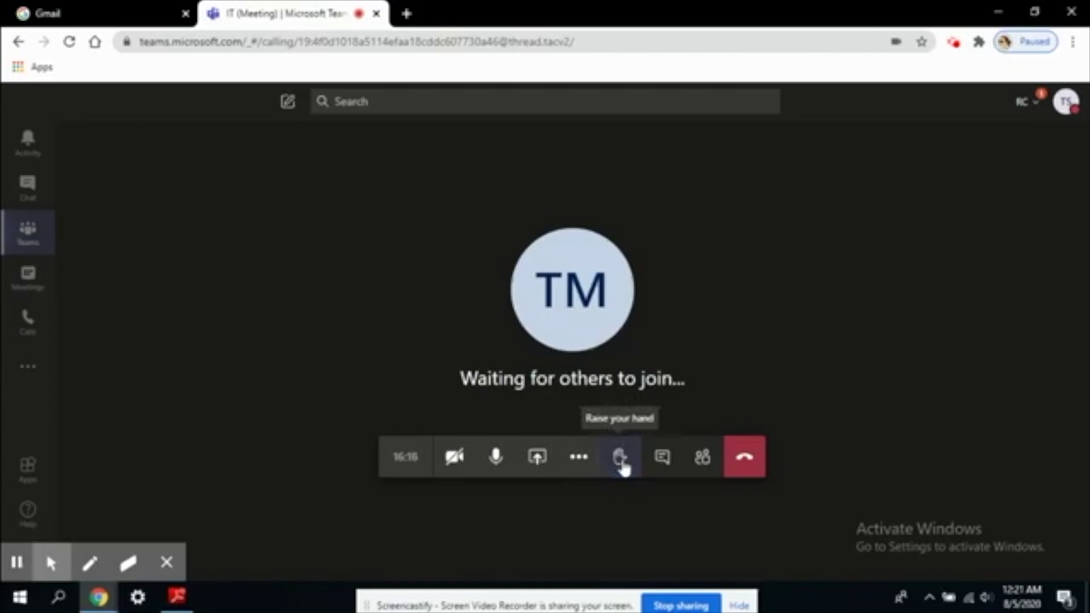
Show the meeting chat and send the message "hello everyone"
{"action": "left_click", "coordinate": [664, 459]}
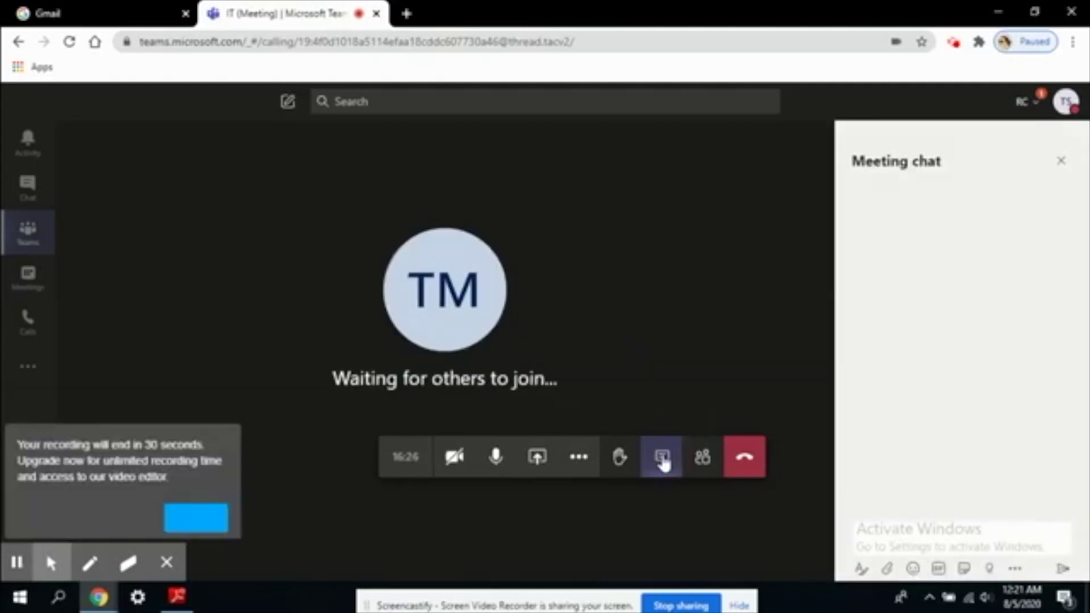
{"action": "left_click", "coordinate": [121, 517]}
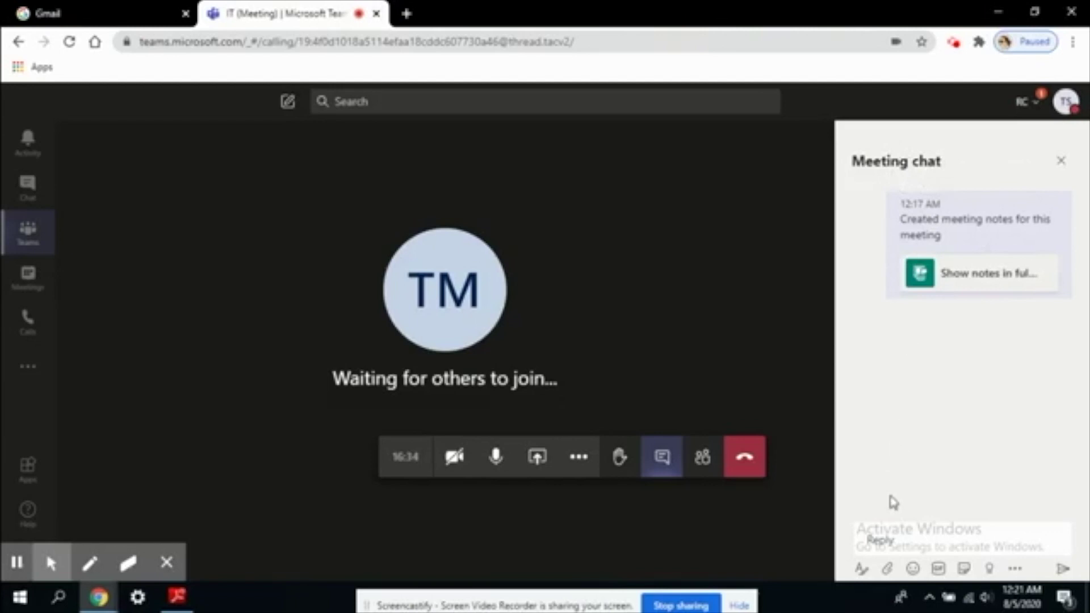
{"action": "left_click", "coordinate": [908, 535]}
{"action": "type", "text": "hello ev eb"}
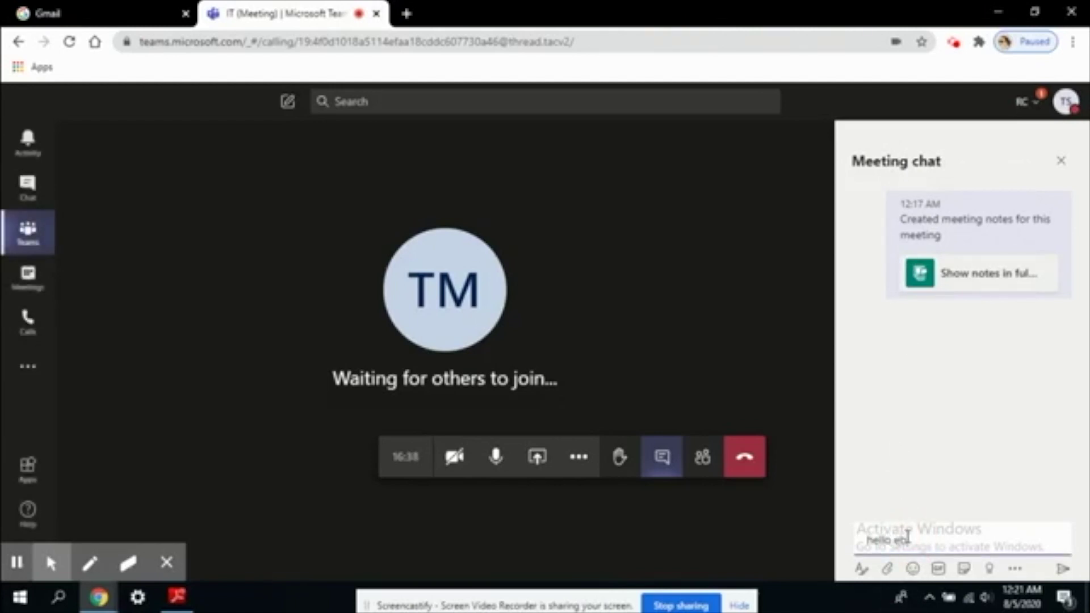
{"action": "type", "text": "eryone"}
{"action": "key", "text": "Return"}
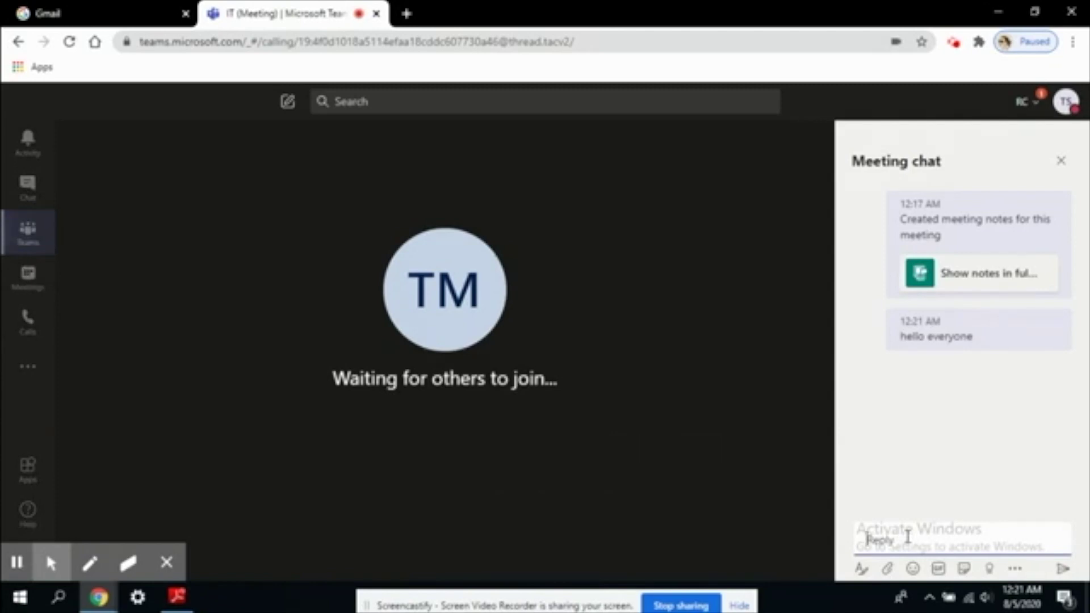
{"action": "mouse_move", "coordinate": [675, 420]}
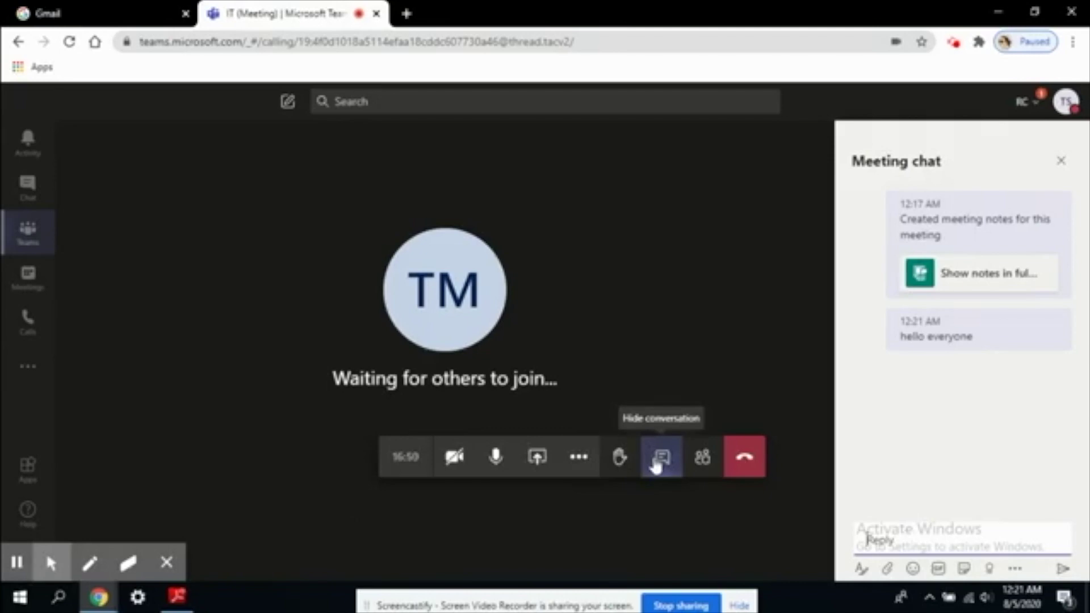